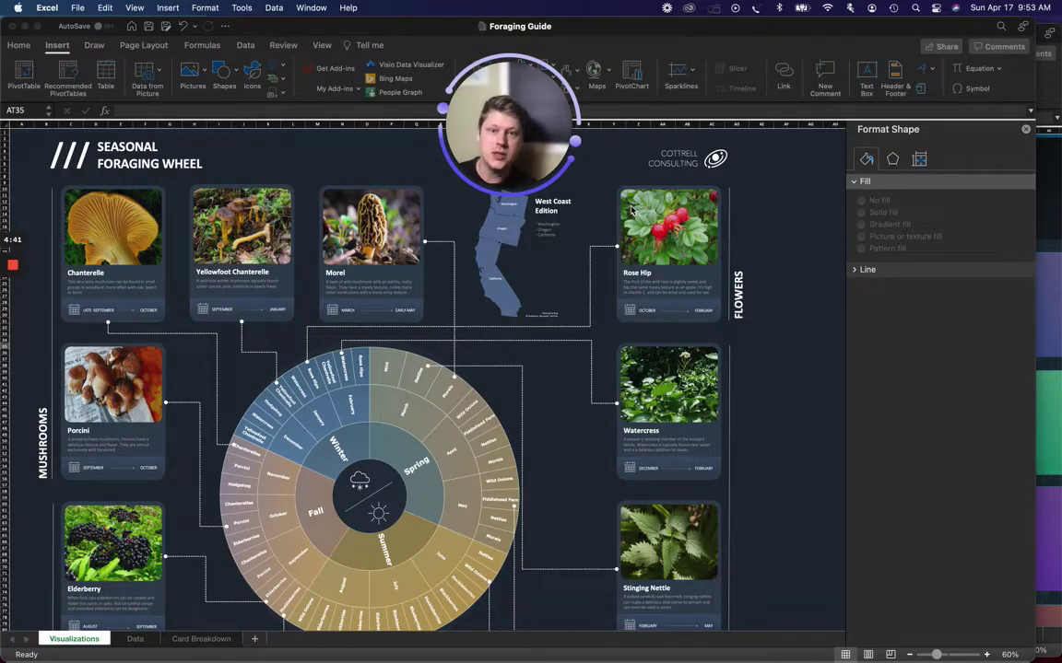
# Select the Chanterelle card on the infographic as one grouped object (Group 46)
pyautogui.scroll(-5, 425, 293)
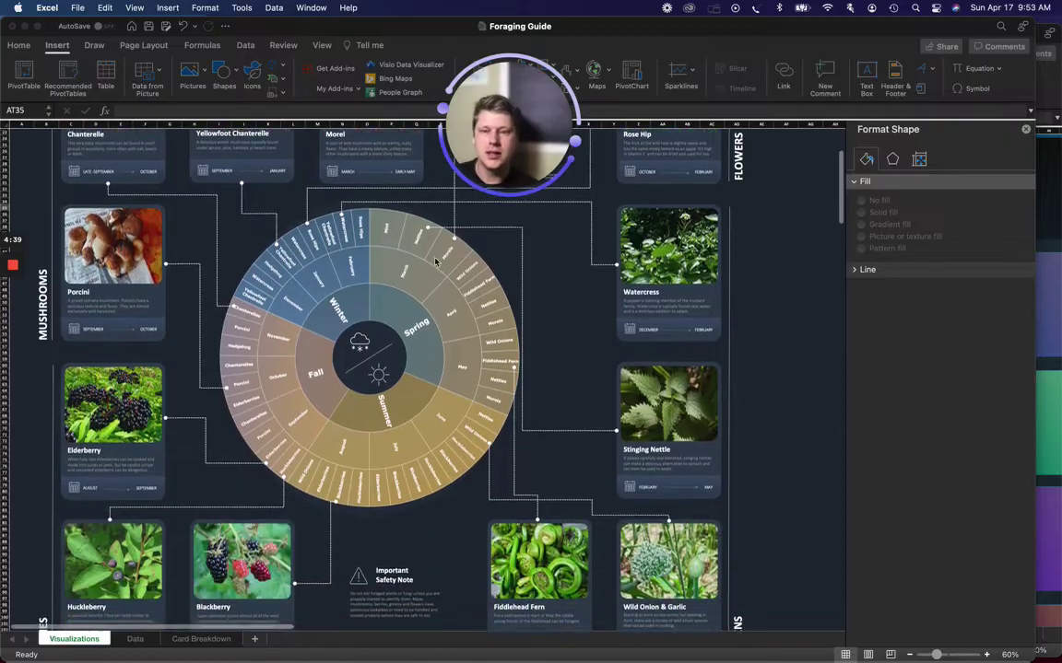
pyautogui.scroll(5, 459, 380)
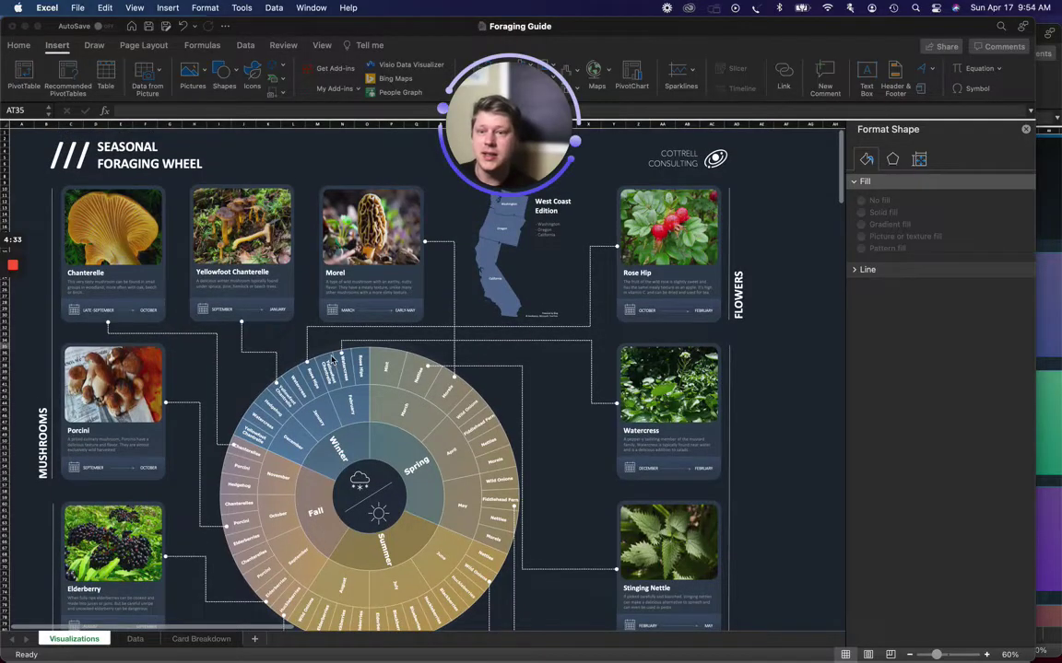
pyautogui.scroll(-2, 245, 327)
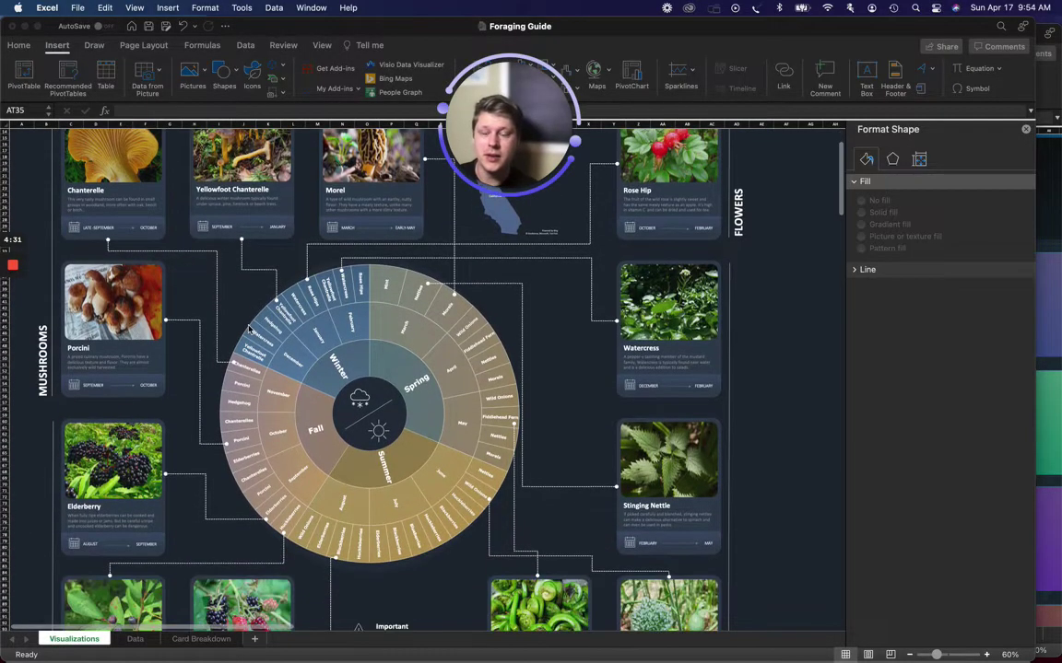
pyautogui.scroll(2, 544, 247)
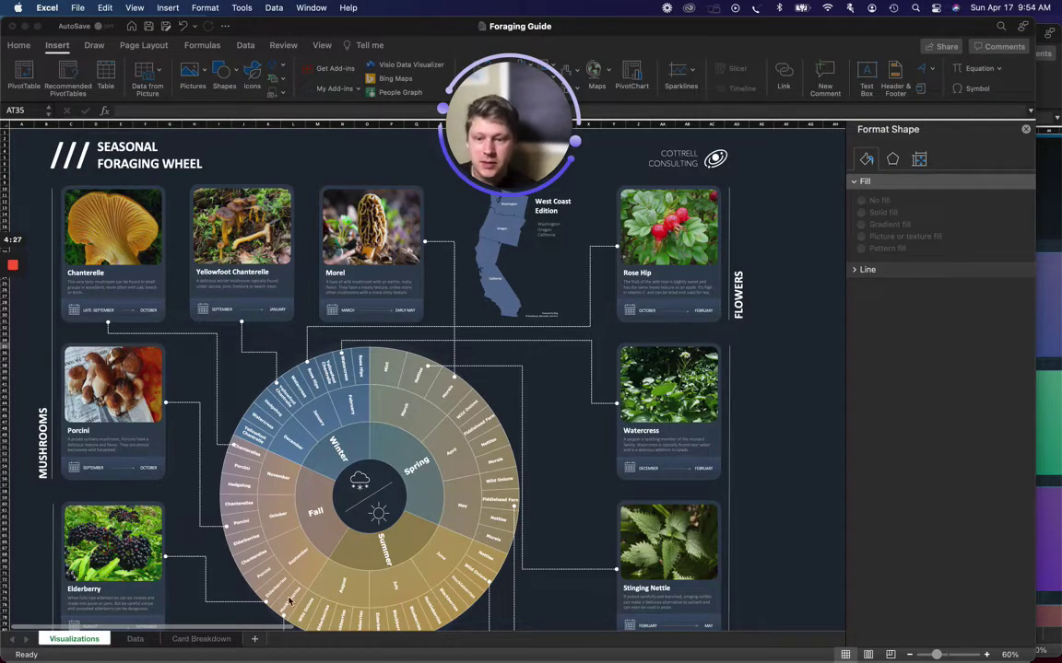
pyautogui.scroll(-3, 348, 443)
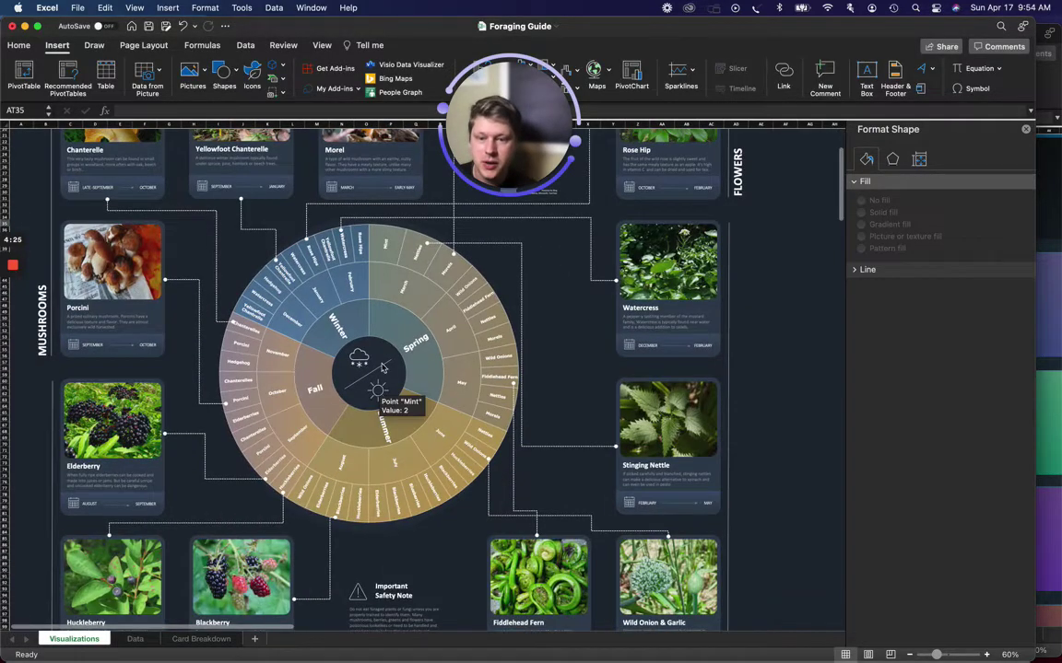
pyautogui.scroll(3, 368, 332)
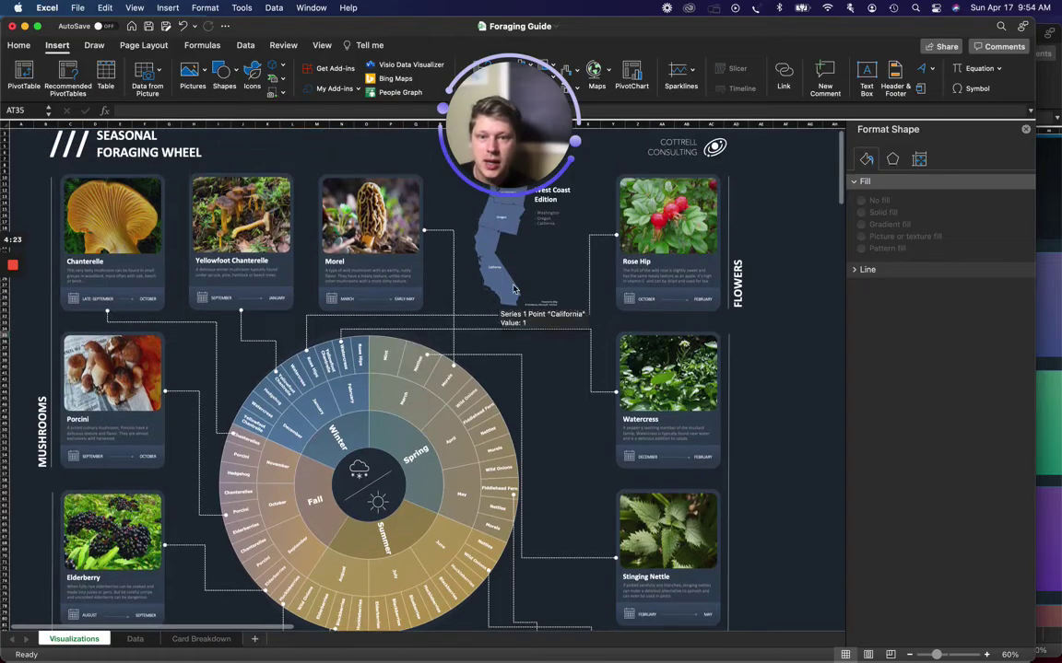
pyautogui.scroll(-1, 403, 392)
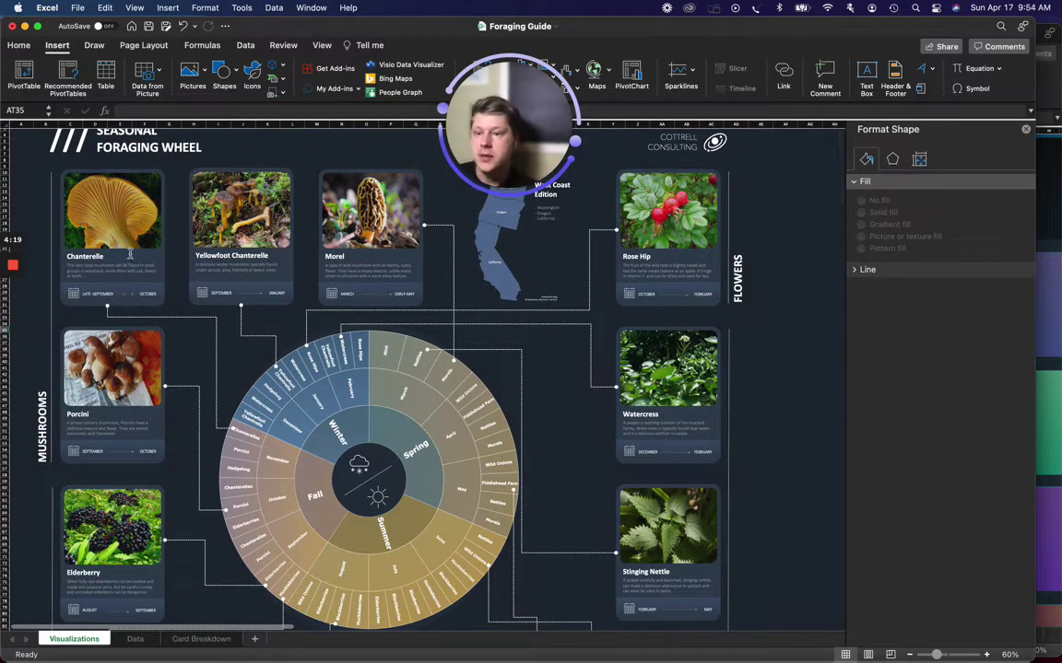
pyautogui.click(152, 207)
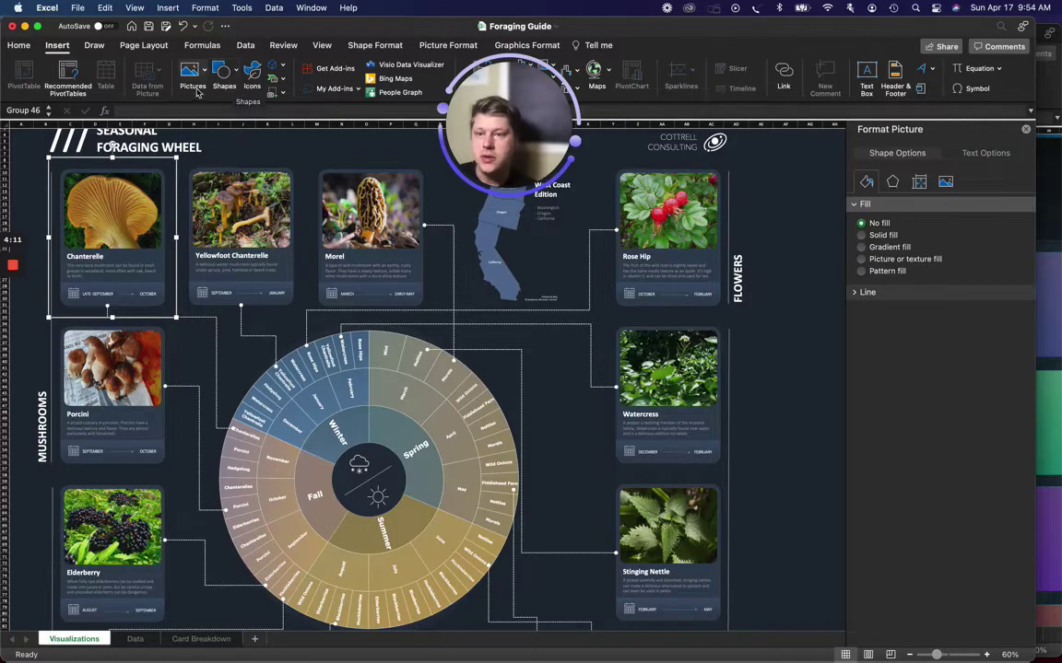
# Open and close the Insert > Shapes gallery twice without inserting a shape, then adjust the ribbon
pyautogui.click(224, 75)
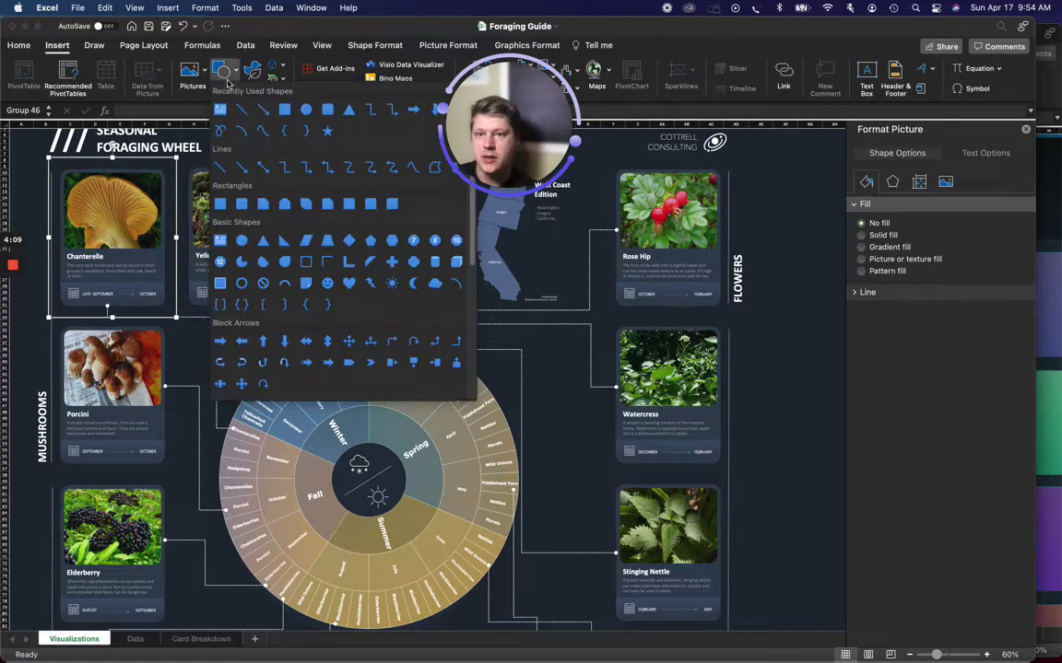
pyautogui.click(225, 78)
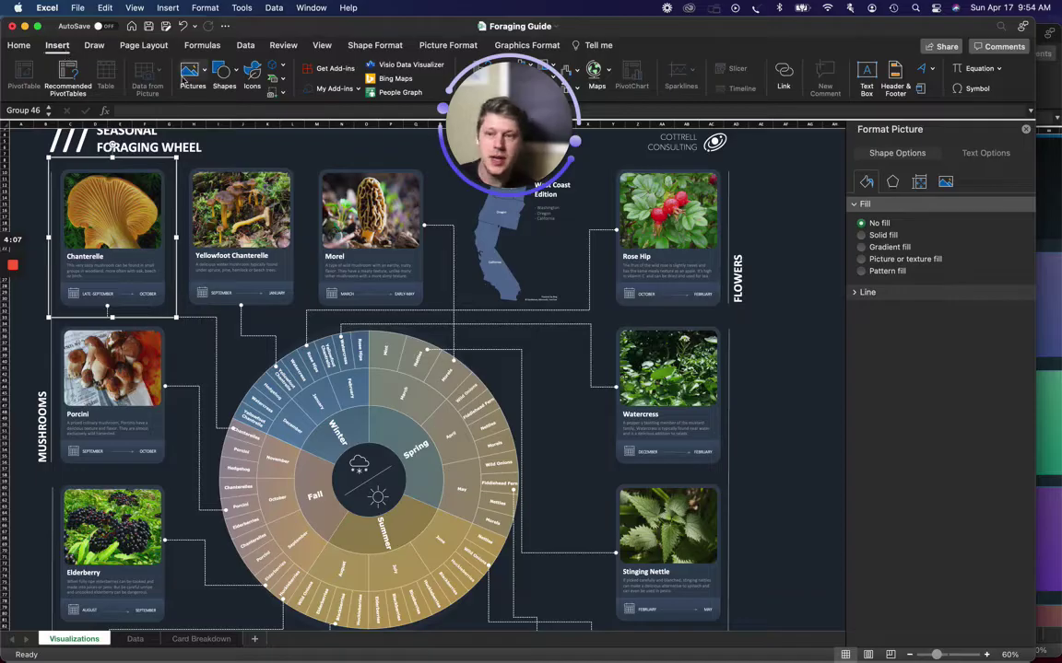
pyautogui.click(236, 77)
pyautogui.click(235, 77)
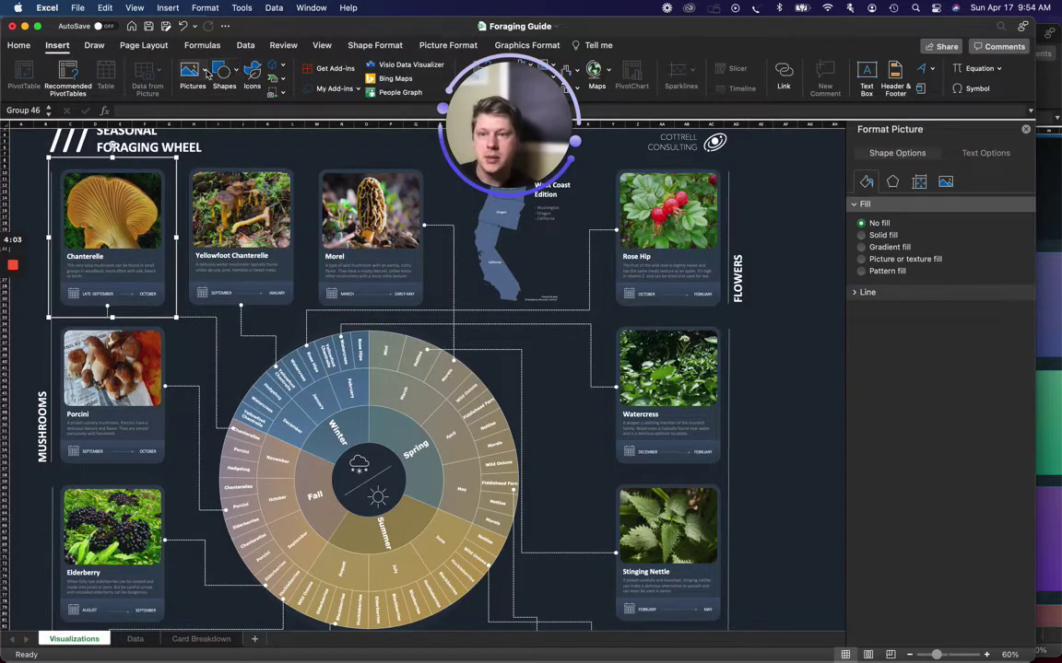
pyautogui.click(511, 72)
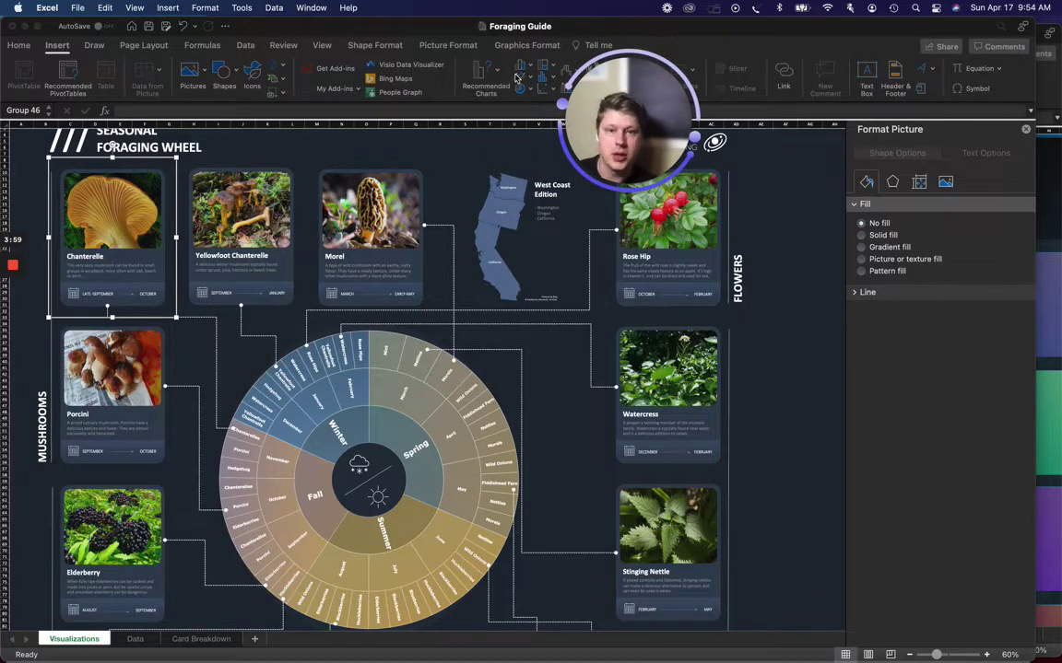
pyautogui.moveTo(604, 109); pyautogui.dragTo(469, 118)
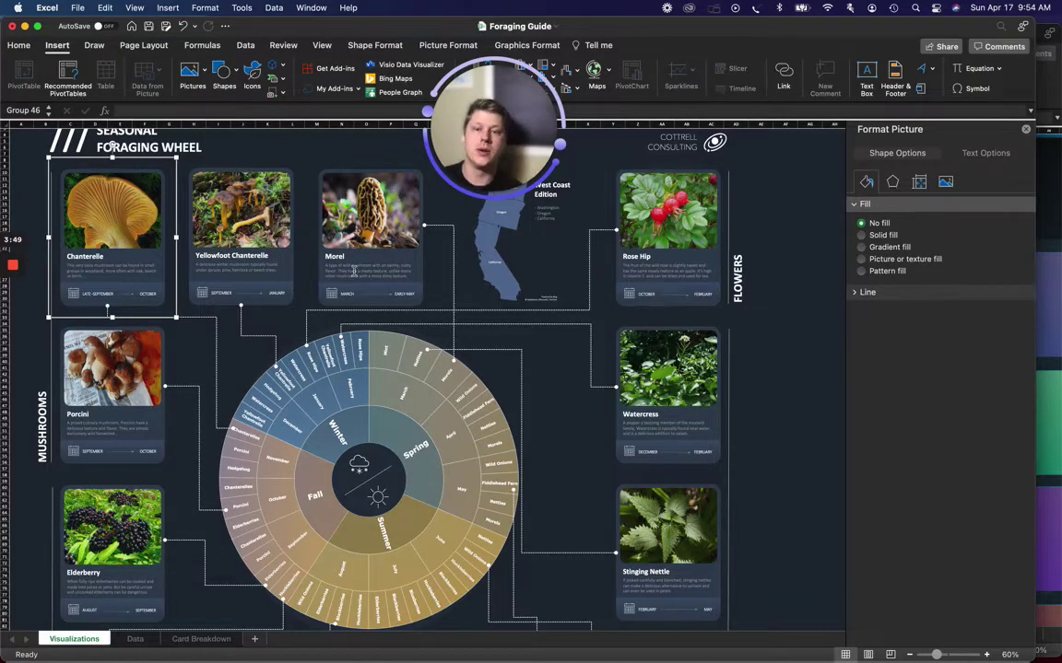
# Switch to the Card Breakdown sheet and select the first Chanterelle card as a group
pyautogui.click(202, 639)
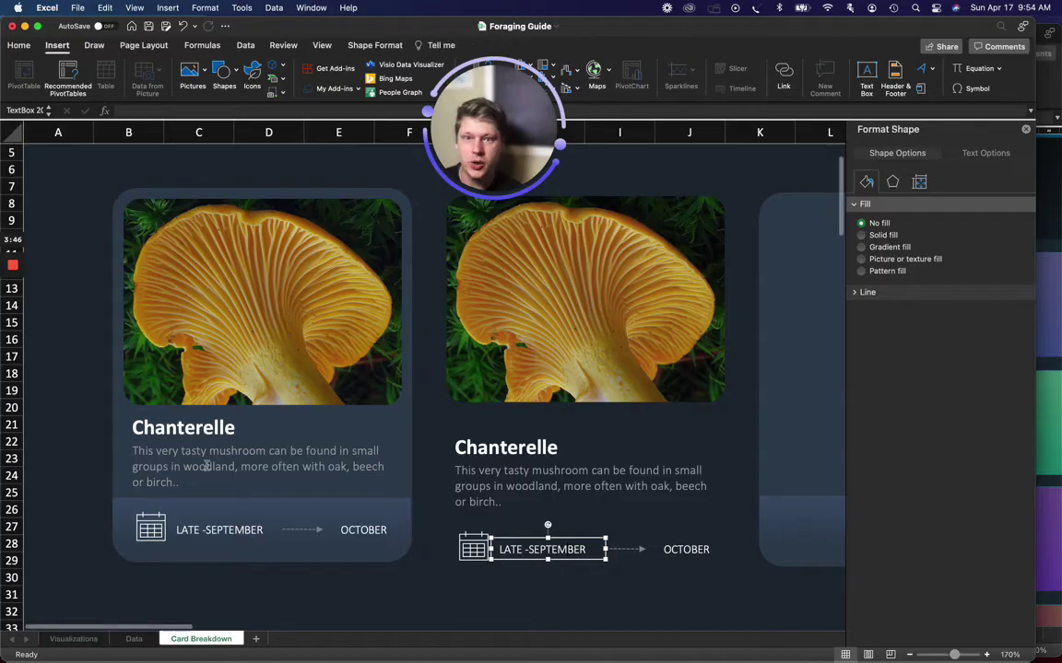
pyautogui.click(121, 275)
pyautogui.hscroll(5, 343, 452)
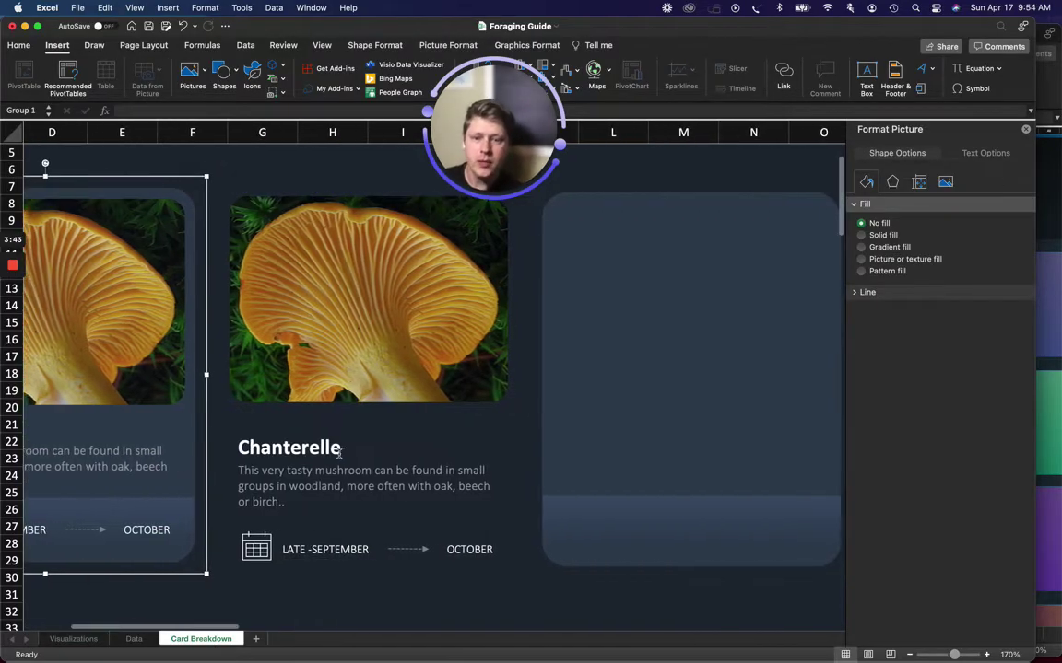
pyautogui.hscroll(-3, 415, 415)
# Inspect the second card's rounded mushroom picture and its calendar icon
pyautogui.click(507, 375)
pyautogui.hscroll(2, 484, 364)
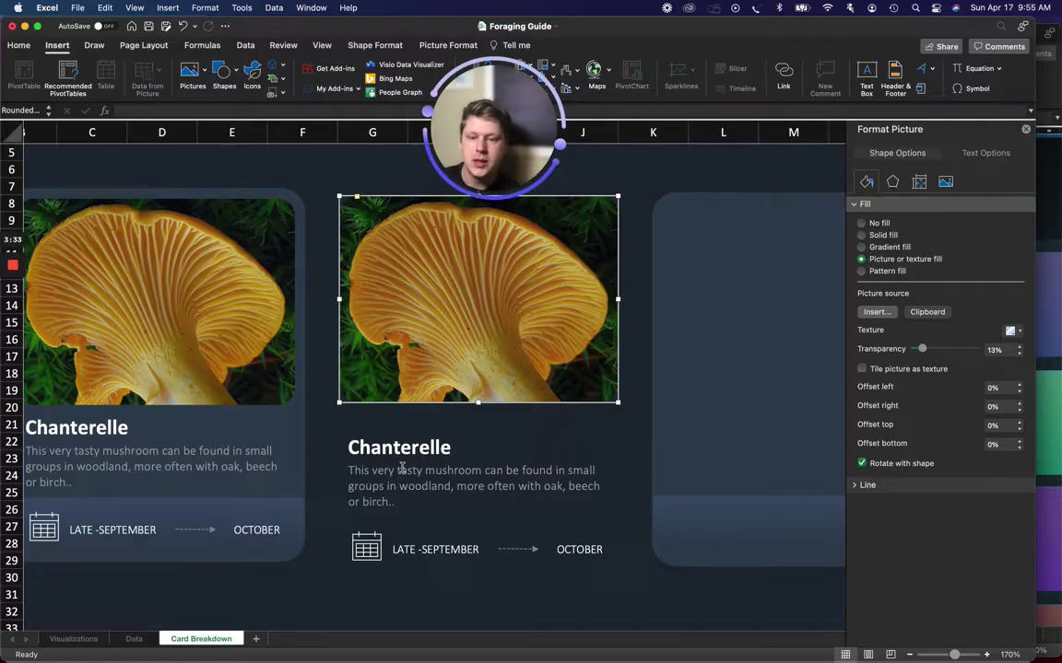
pyautogui.click(357, 551)
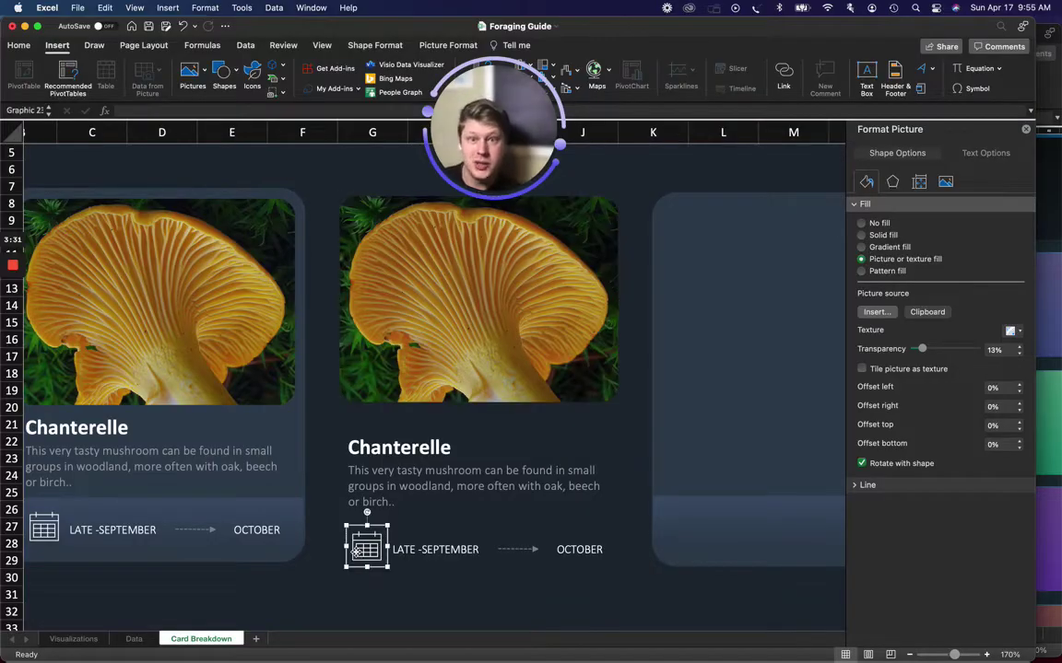
pyautogui.hscroll(5, 489, 472)
pyautogui.press('Escape')
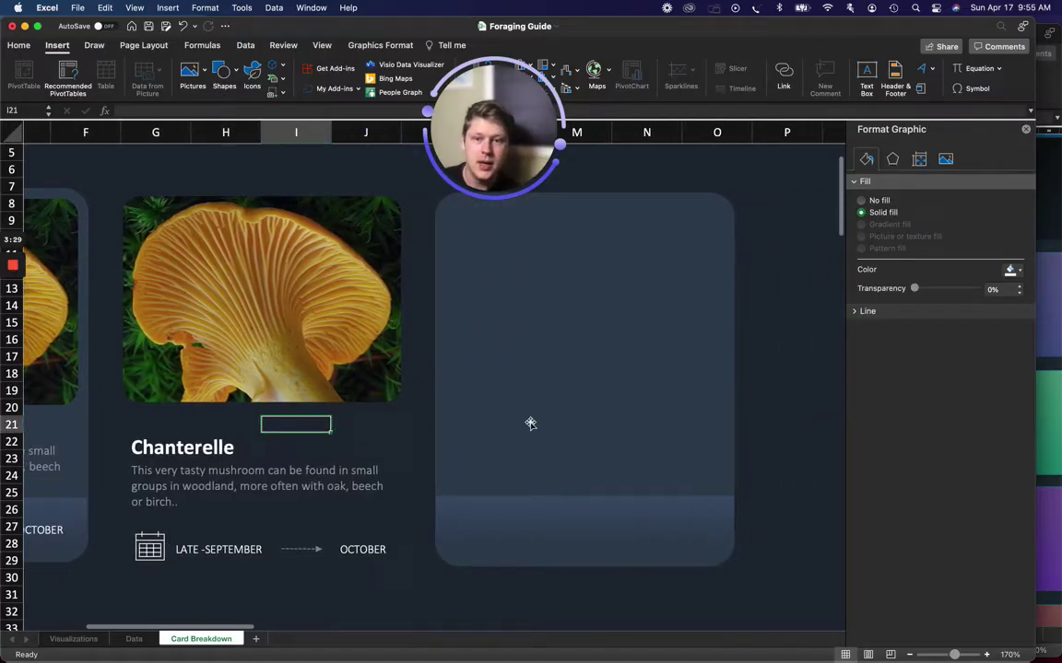
# Inspect the empty card's background rectangle and its gradient-filled bottom band
pyautogui.click(488, 481)
pyautogui.click(486, 516)
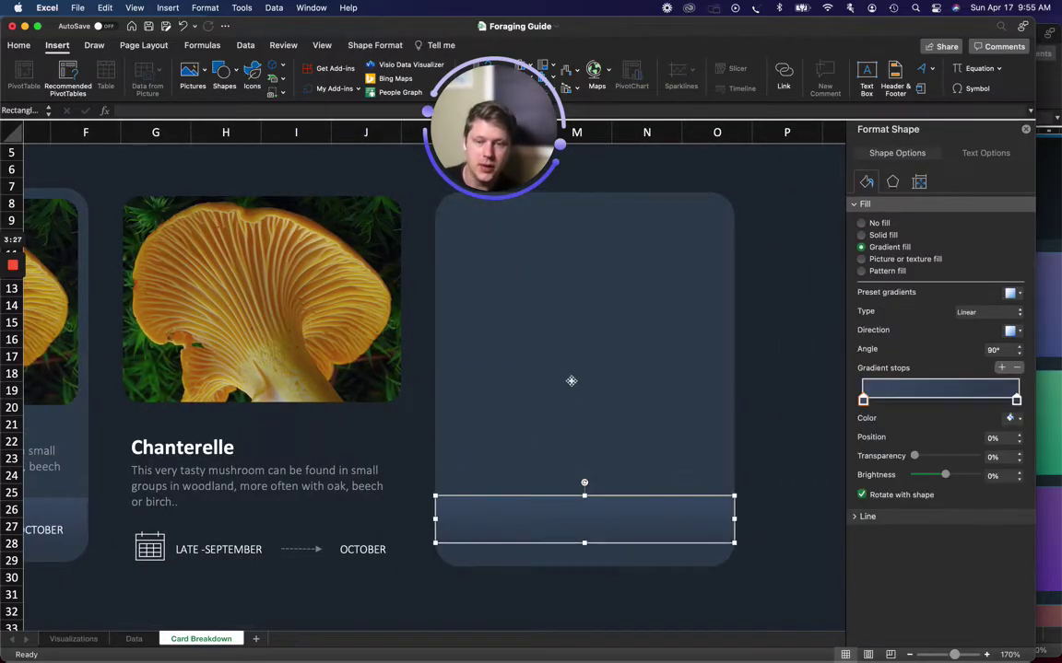
pyautogui.click(568, 379)
pyautogui.scroll(-1, 605, 502)
pyautogui.click(606, 503)
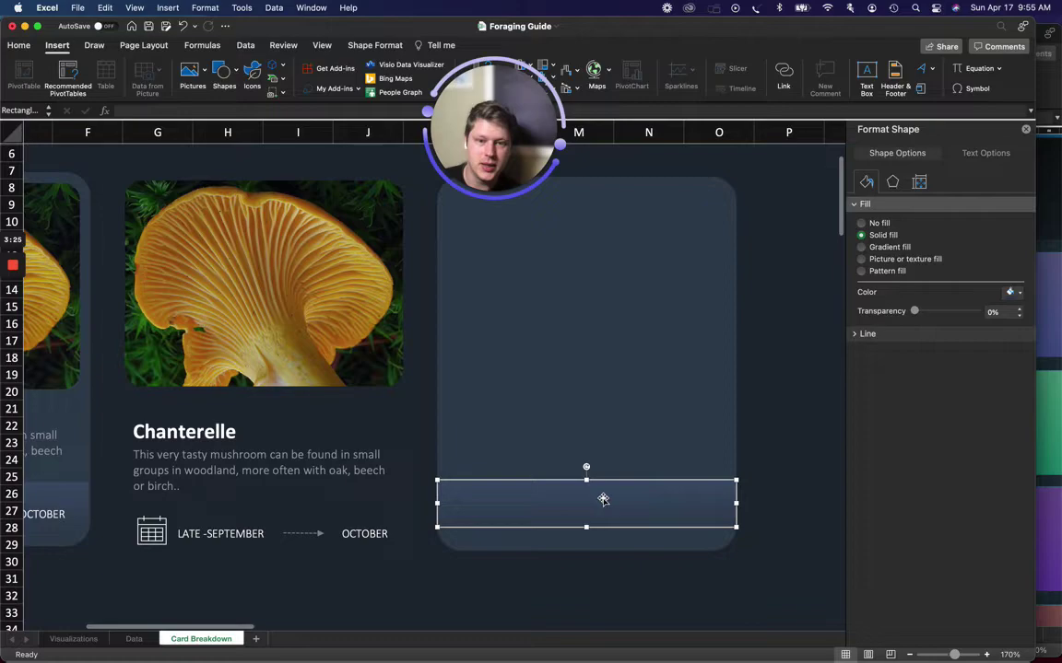
pyautogui.scroll(1, 604, 500)
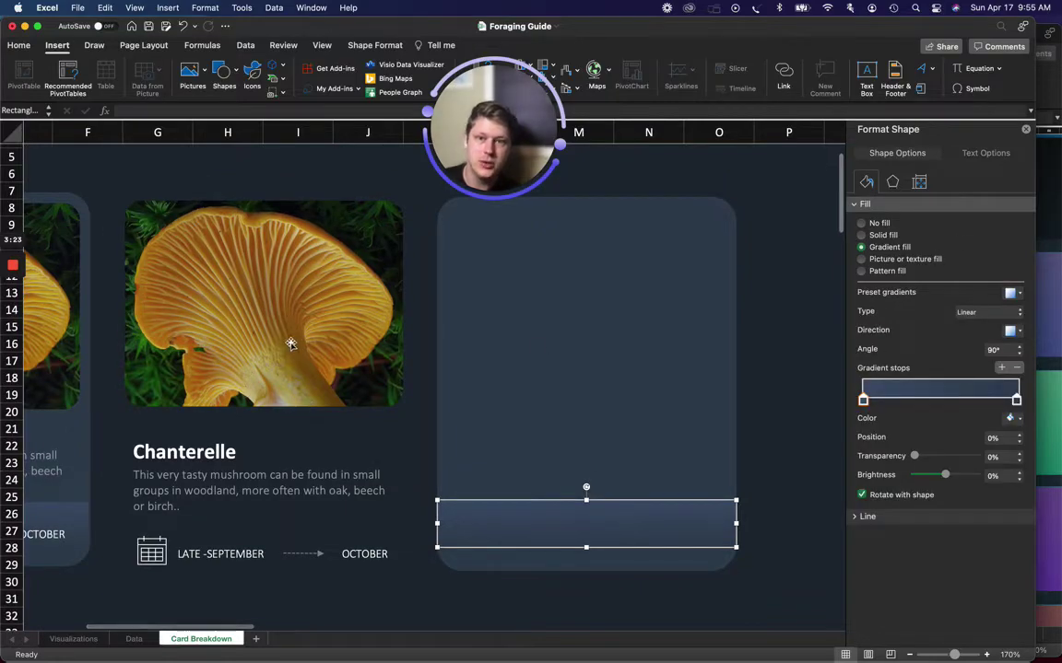
pyautogui.hscroll(-5, 289, 344)
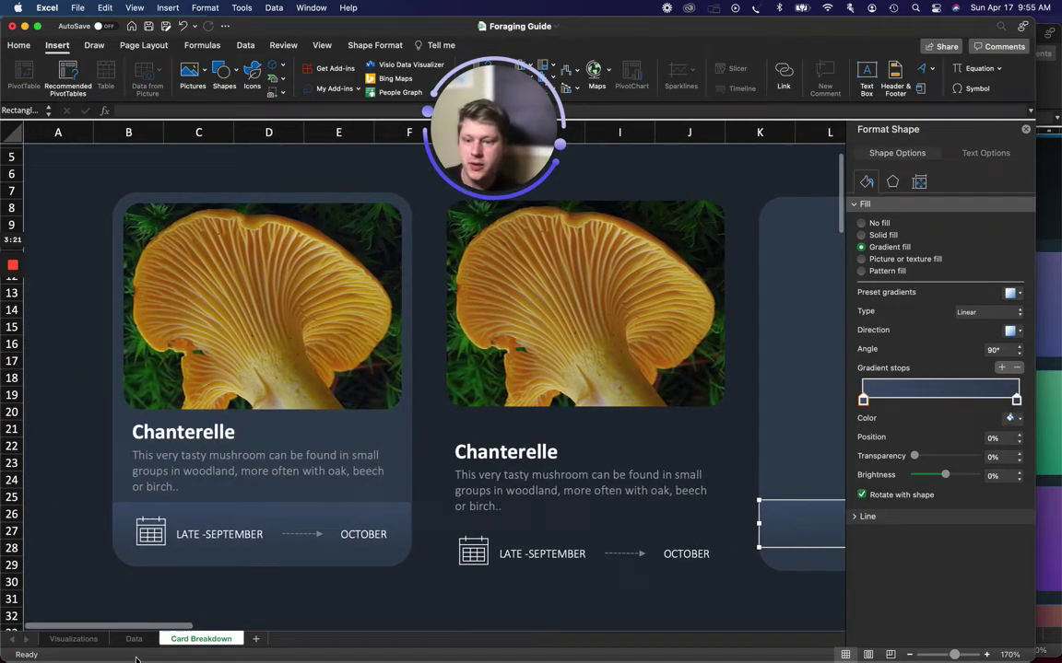
# Return to the Visualizations sheet's Seasonal Foraging Wheel and deselect the Chanterelle card group
pyautogui.click(73, 638)
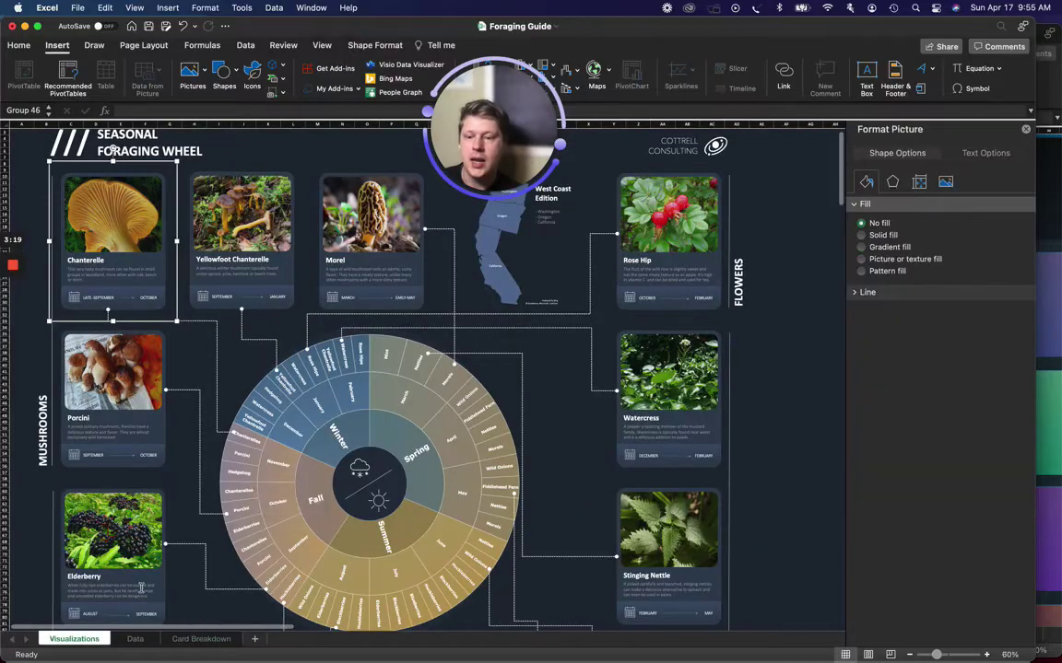
pyautogui.scroll(-1, 394, 304)
pyautogui.scroll(-5, 394, 302)
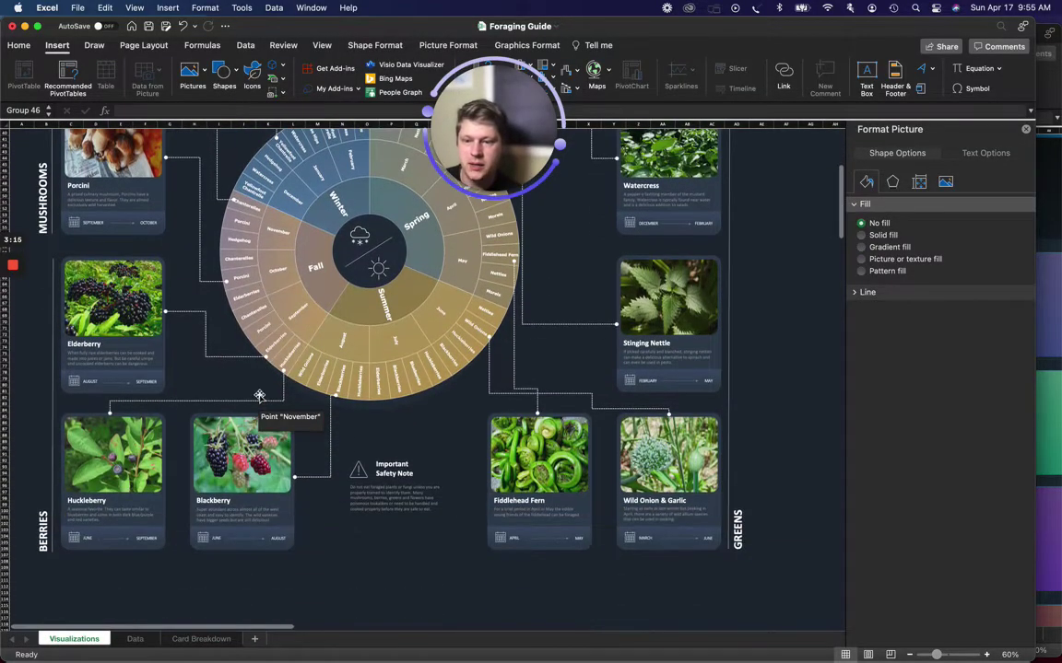
pyautogui.scroll(5, 259, 399)
pyautogui.click(777, 307)
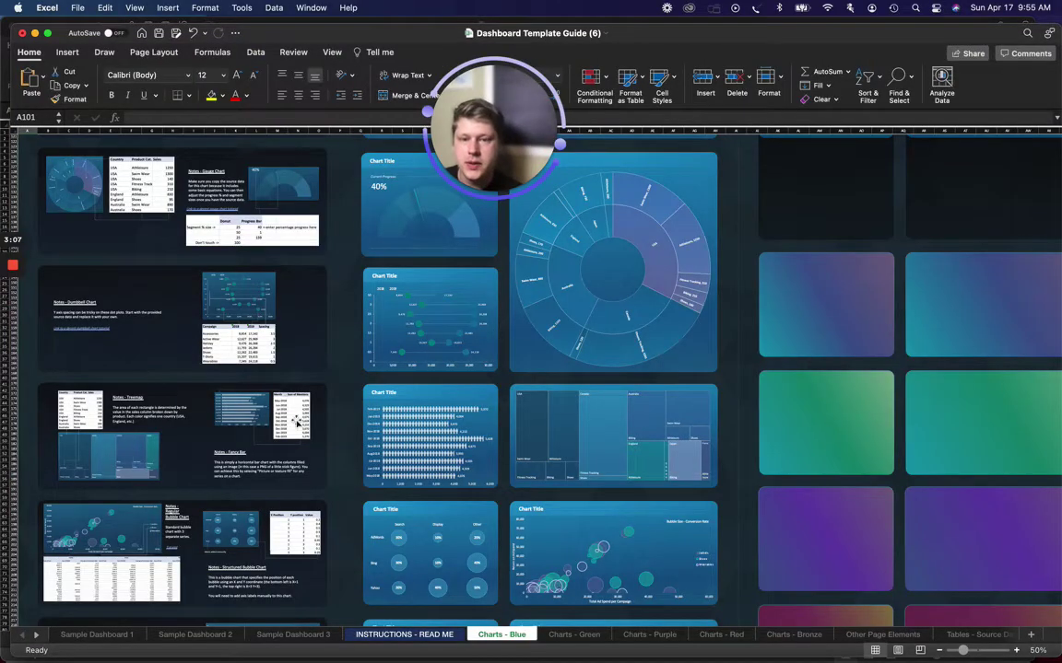
pyautogui.scroll(10, 296, 421)
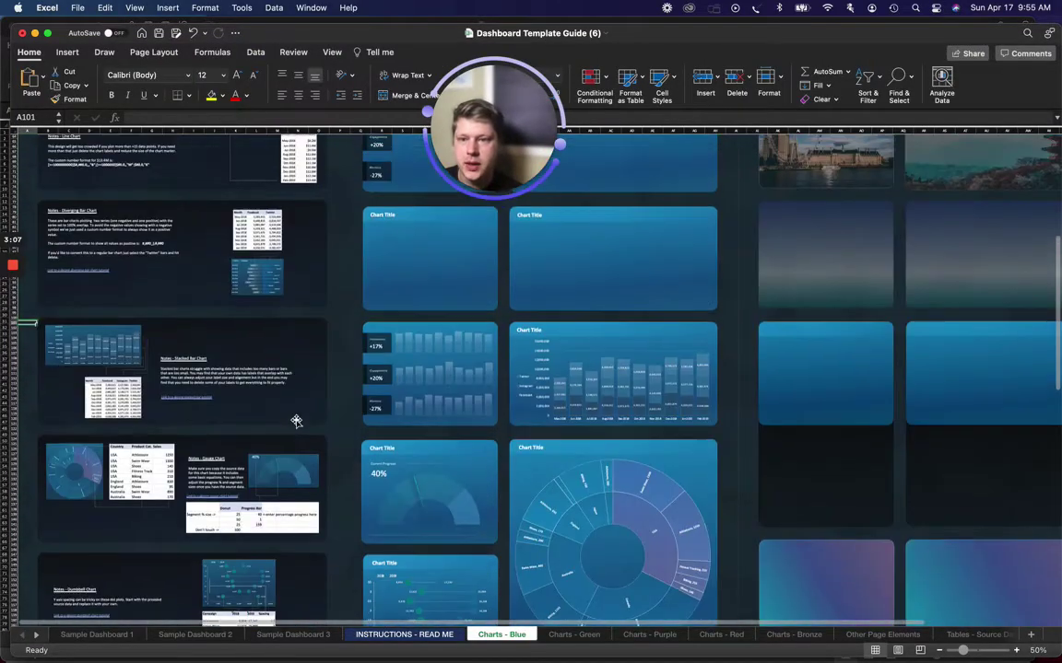
pyautogui.scroll(5, 296, 422)
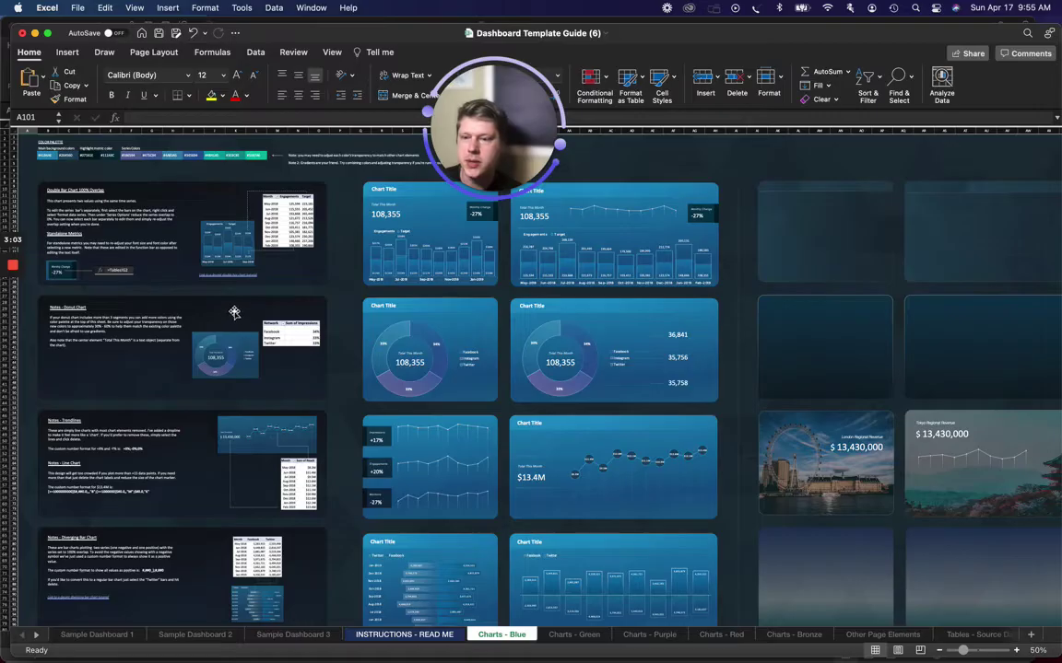
# Show Sample Dashboard 1 and check values on its green Cottrell Consulting chart cards
pyautogui.click(98, 635)
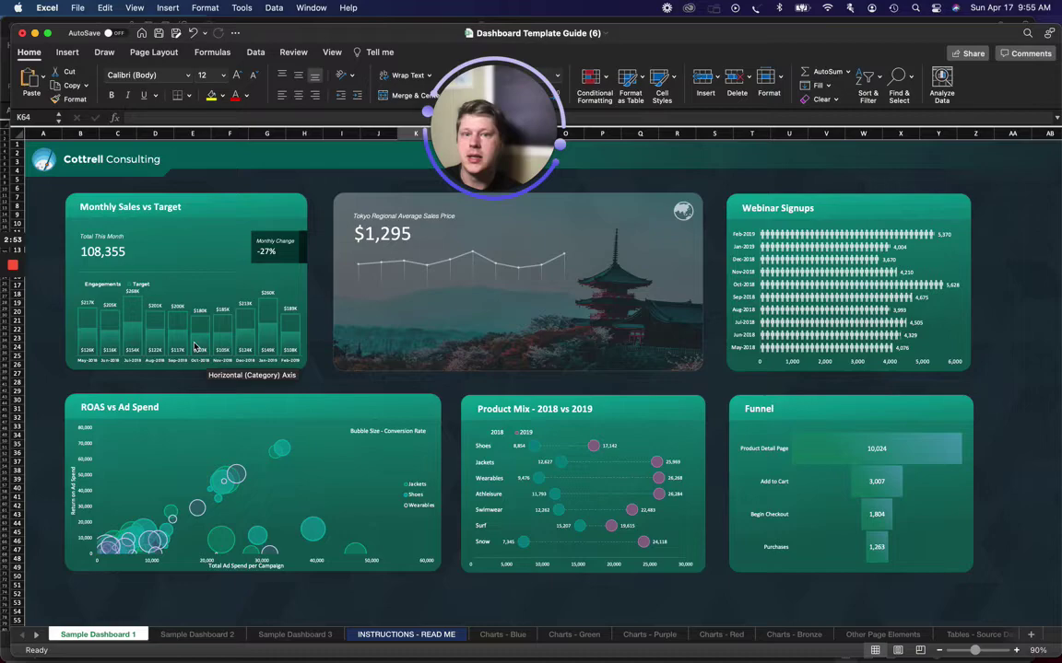
pyautogui.moveTo(196, 350)
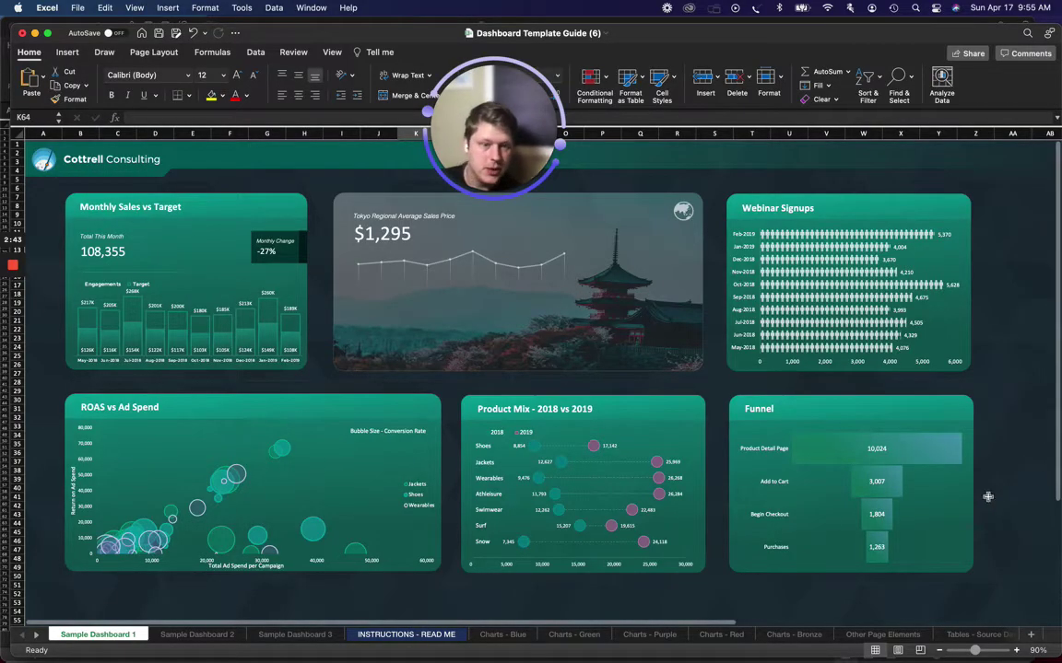
pyautogui.scroll(-2, 979, 503)
pyautogui.scroll(2, 979, 503)
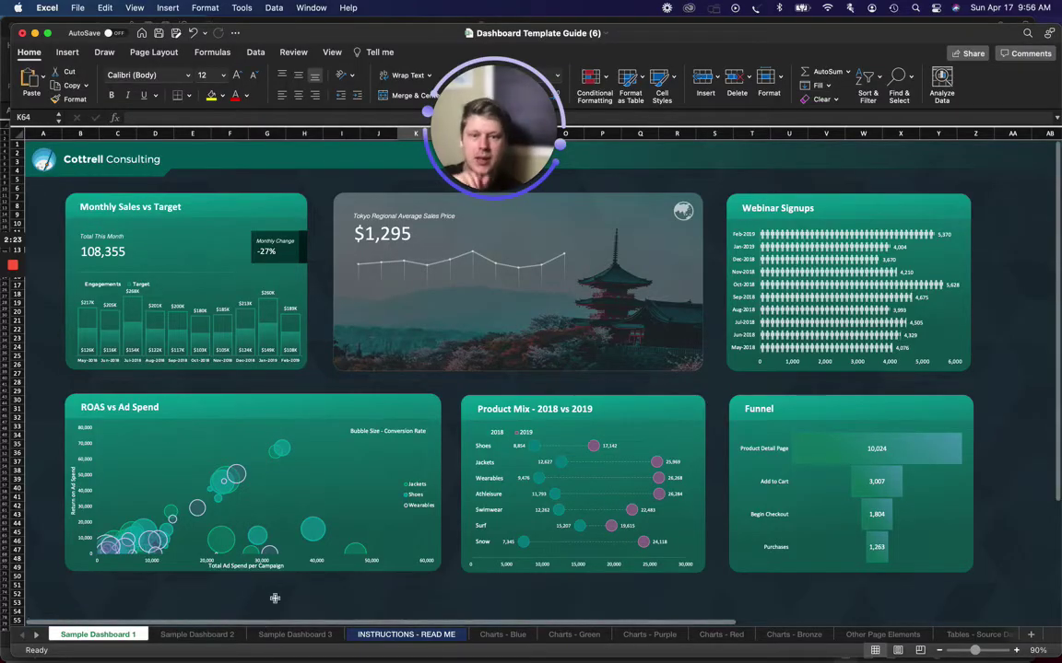
pyautogui.moveTo(564, 497)
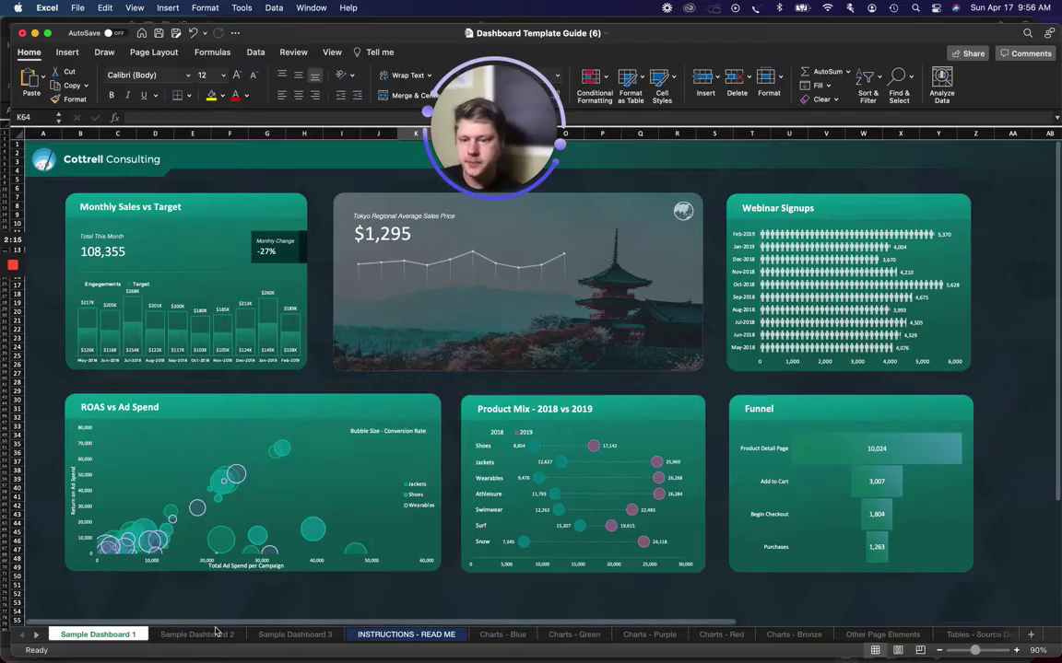
# Select the ROAS vs Ad Spend chart's Wearables series, then show Sample Dashboard 2
pyautogui.click(245, 487)
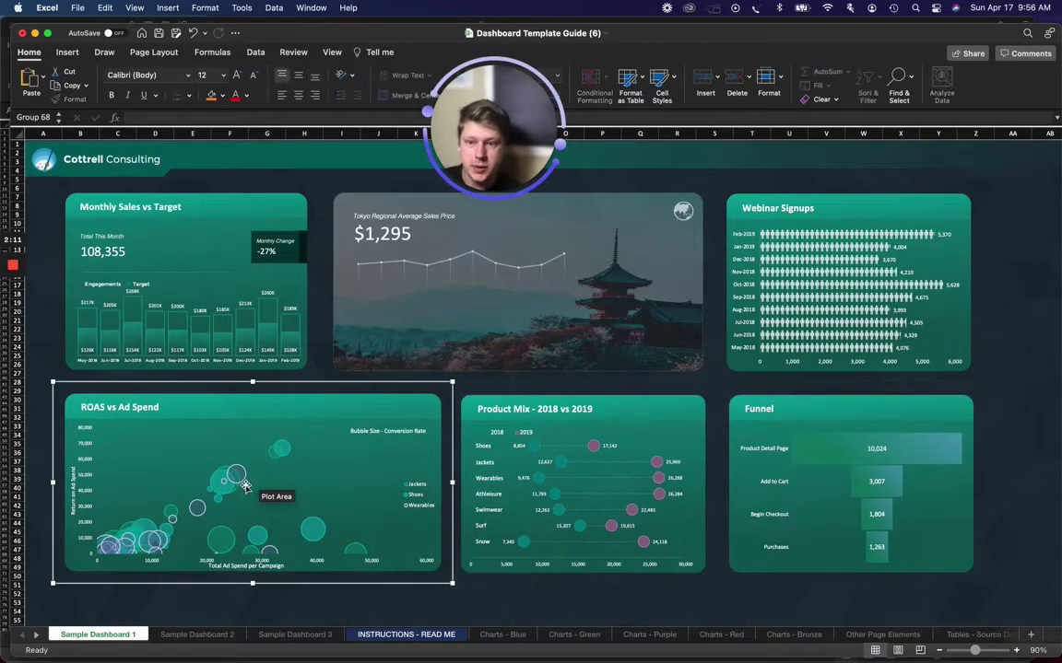
pyautogui.click(223, 485)
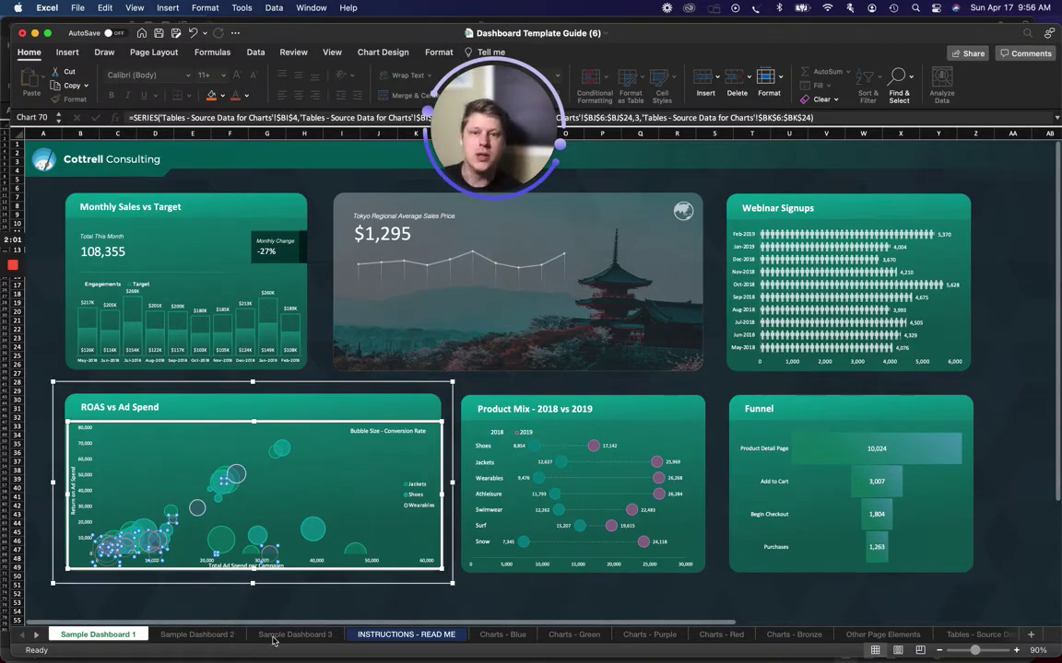
pyautogui.click(197, 635)
pyautogui.scroll(5, 327, 572)
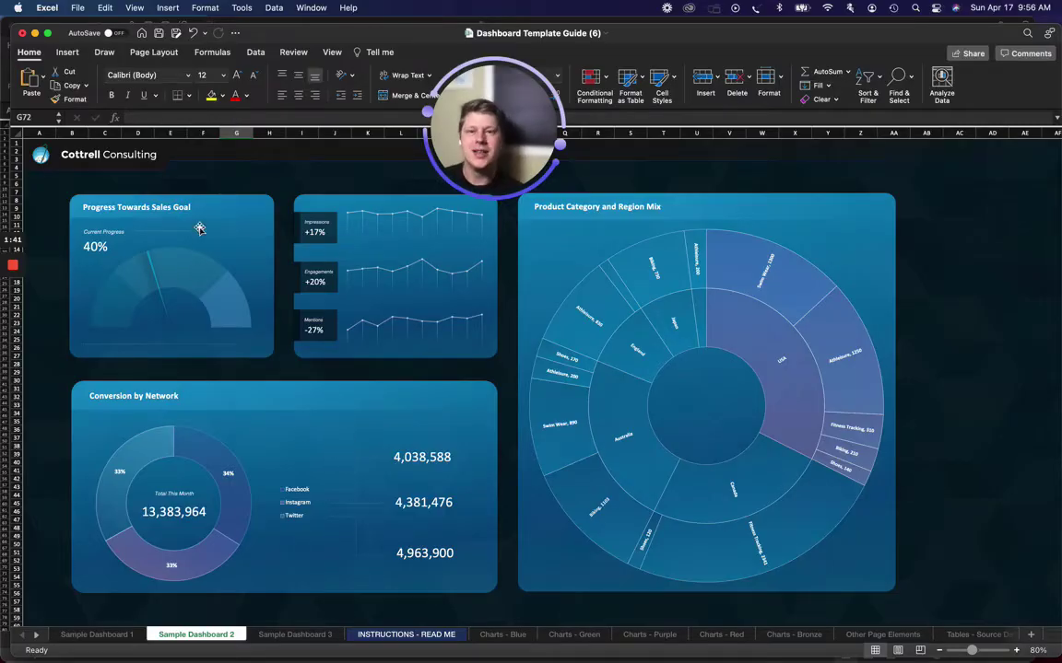
pyautogui.scroll(-3, 199, 229)
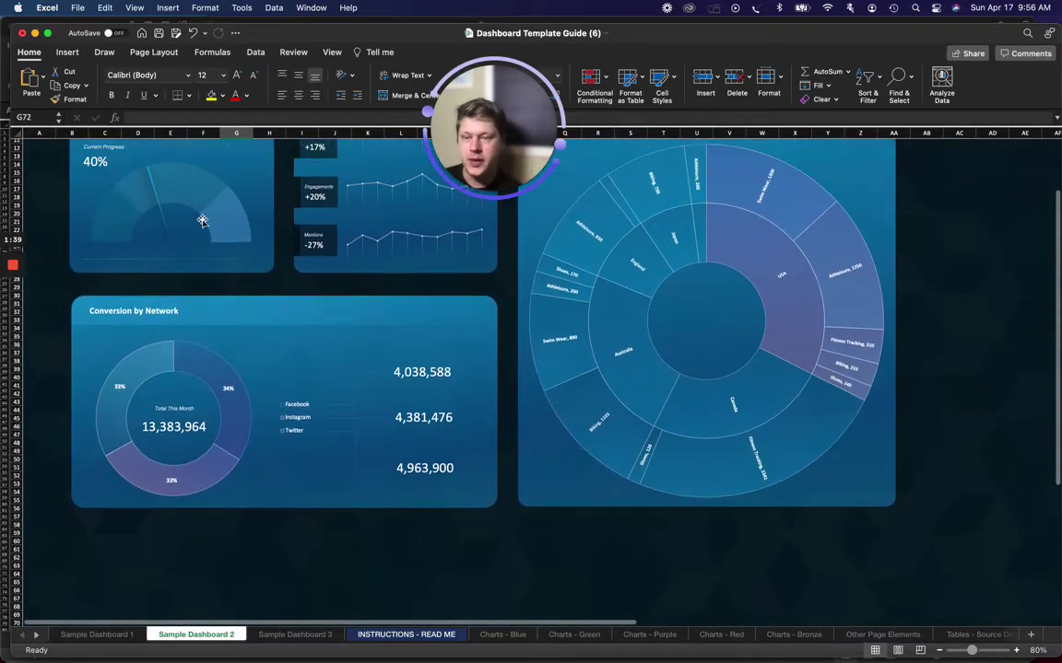
pyautogui.scroll(3, 201, 221)
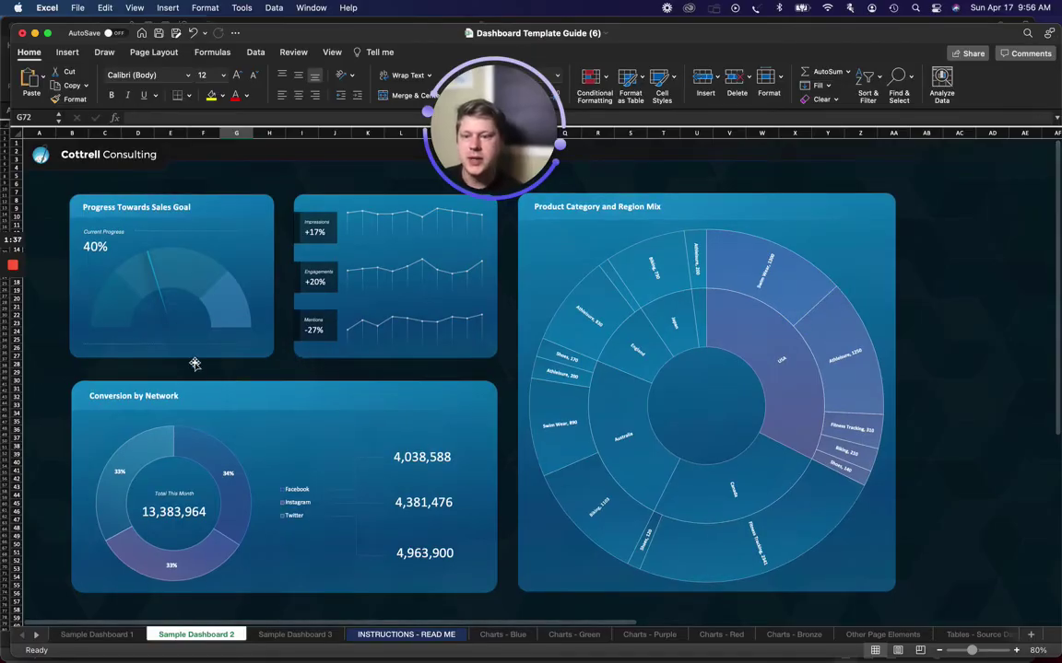
pyautogui.click(211, 184)
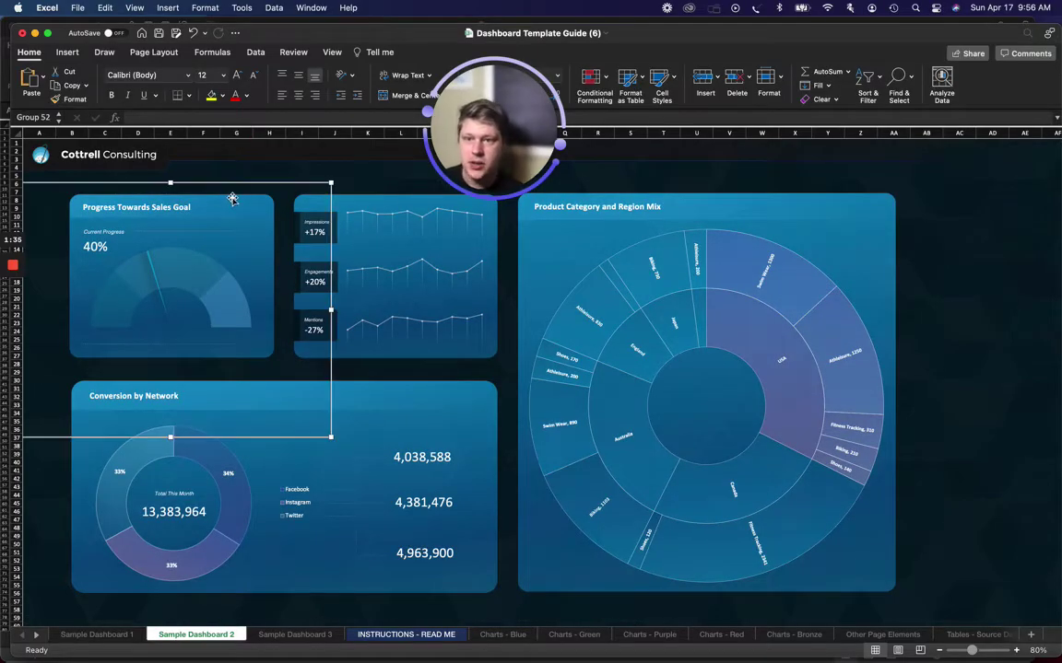
pyautogui.click(408, 194)
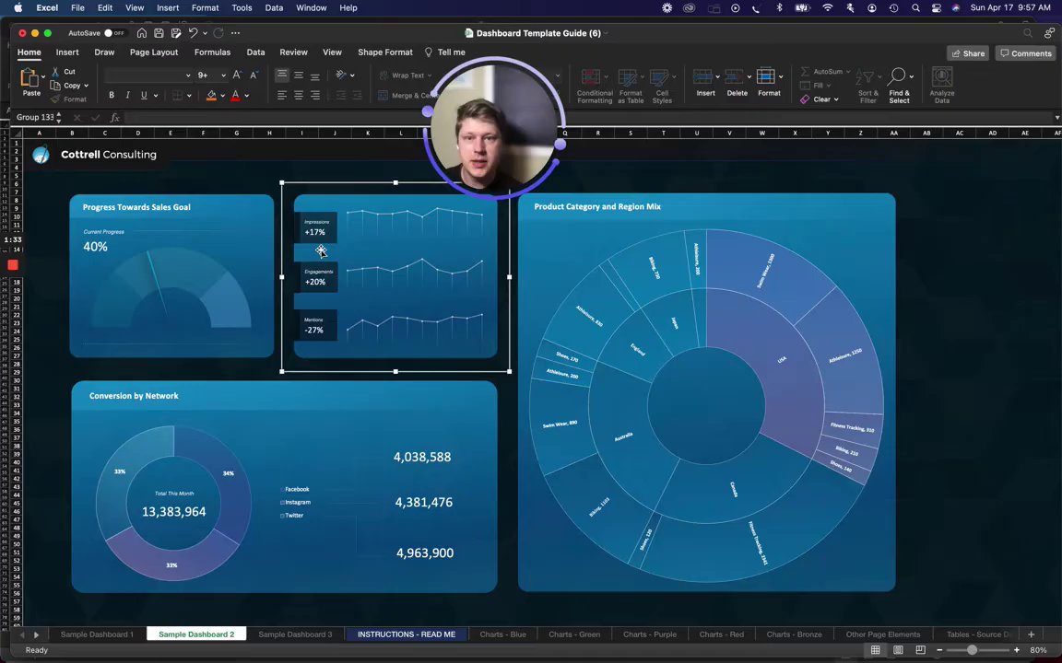
pyautogui.click(226, 395)
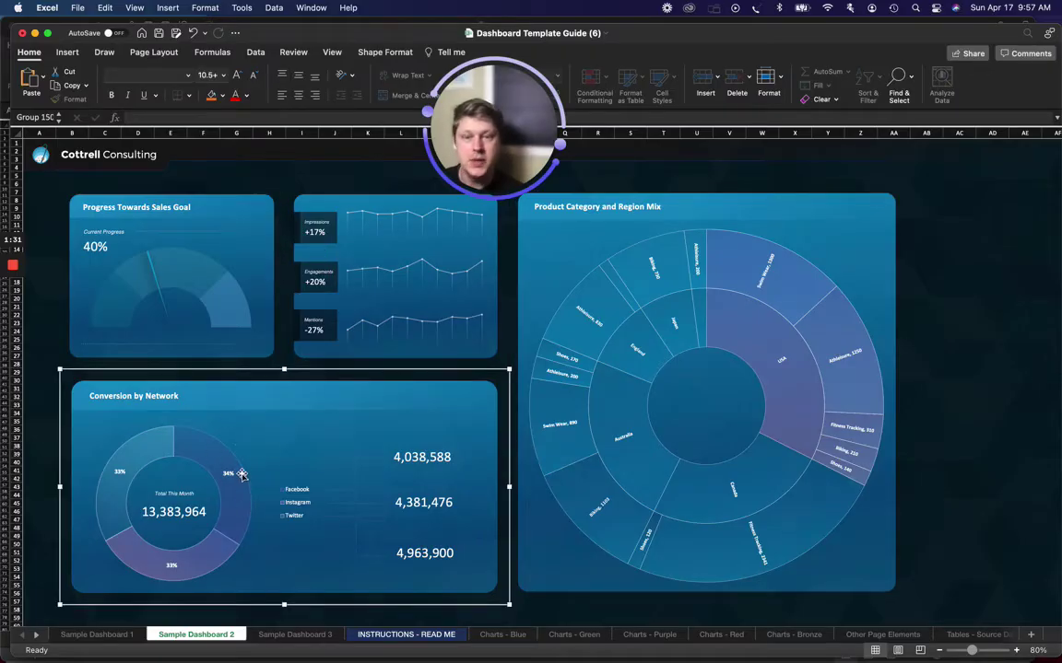
pyautogui.click(405, 195)
pyautogui.click(442, 386)
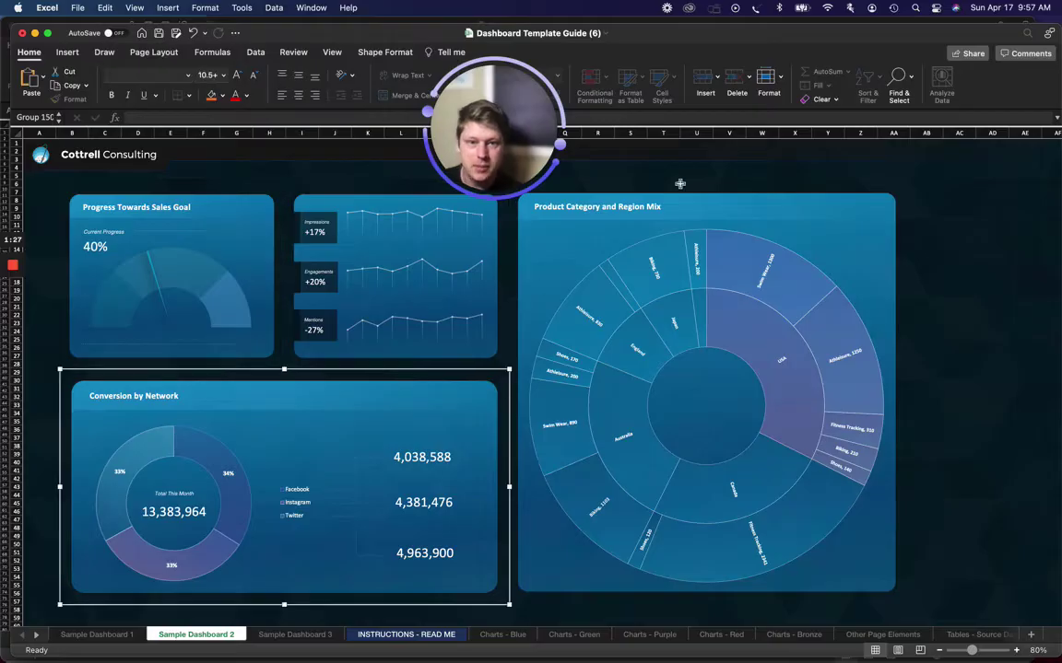
pyautogui.click(626, 181)
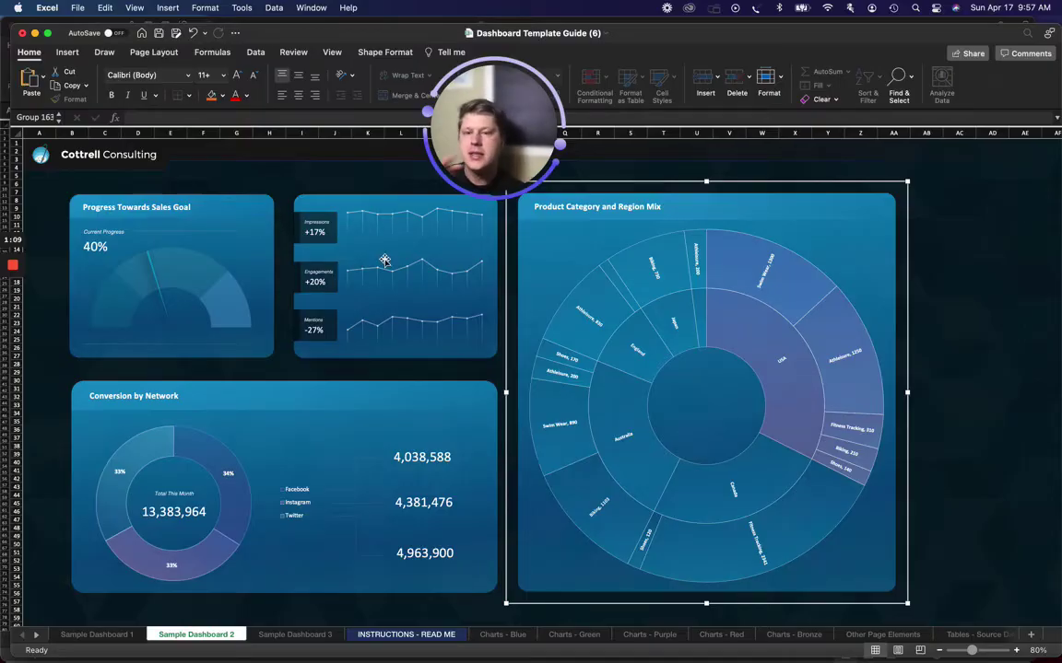
pyautogui.click(201, 180)
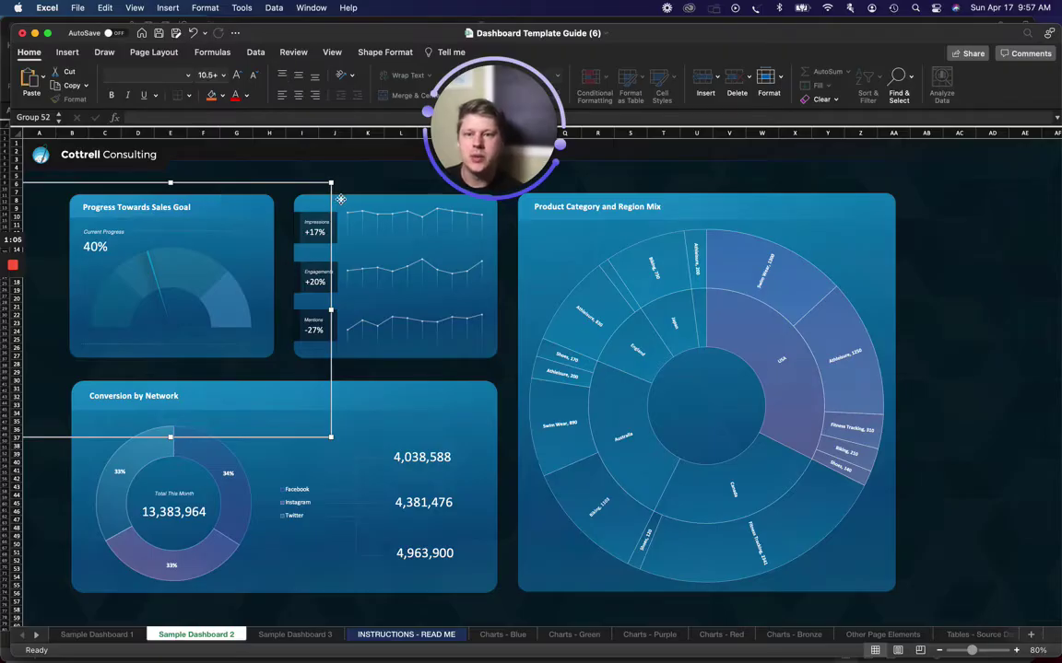
pyautogui.click(310, 184)
pyautogui.click(239, 196)
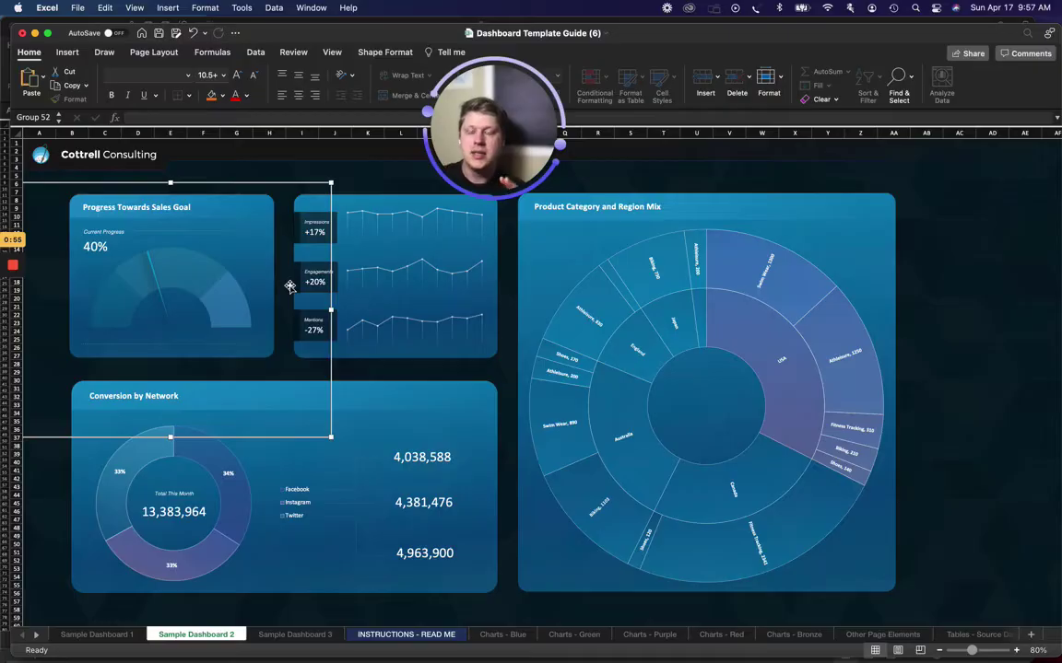
pyautogui.click(396, 279)
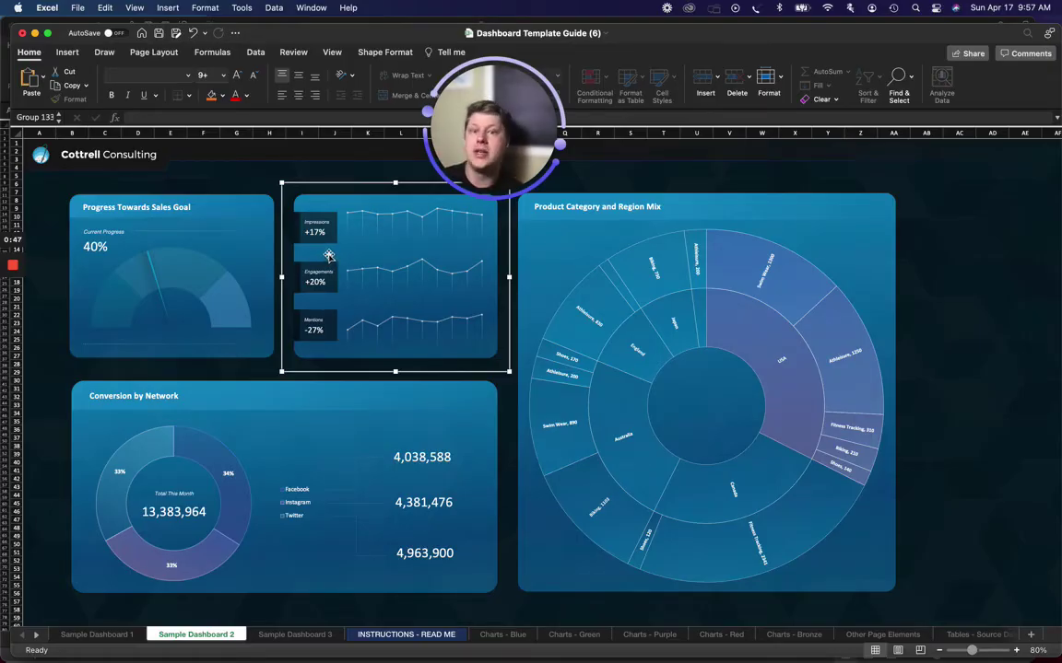
# View Sample Dashboard 3, then go back to Charts - Blue and scroll right over its templates
pyautogui.click(311, 637)
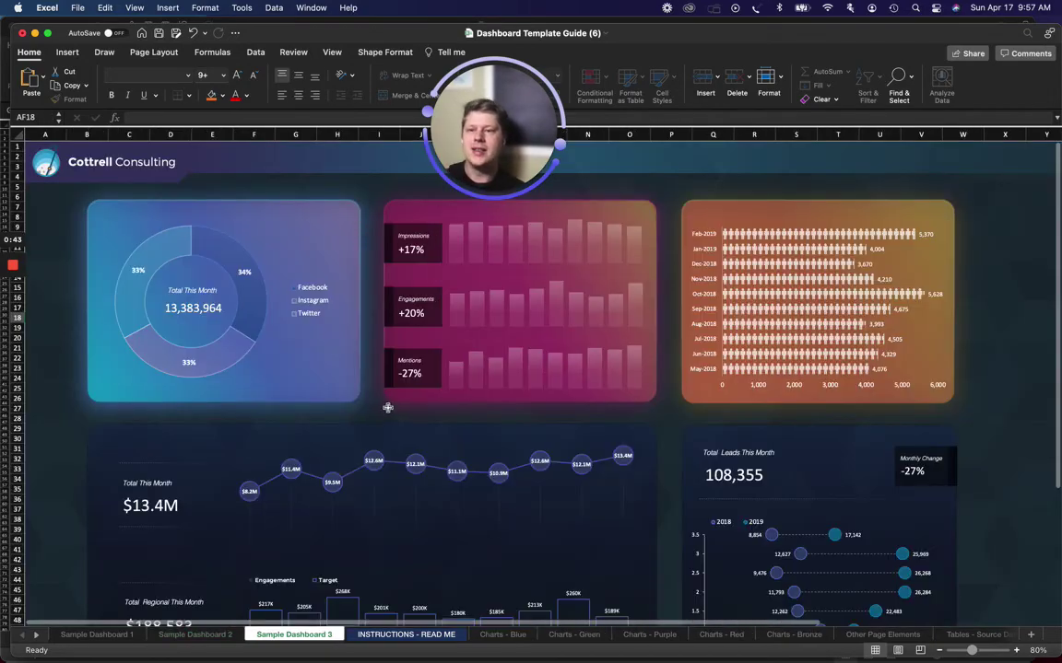
pyautogui.click(491, 634)
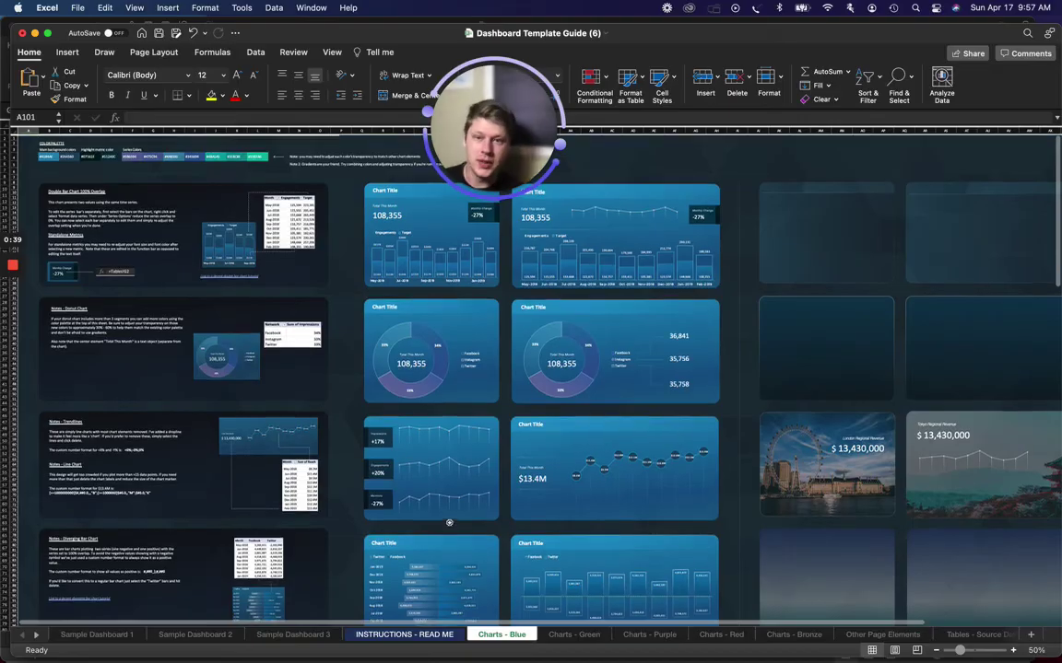
pyautogui.hscroll(5, 447, 522)
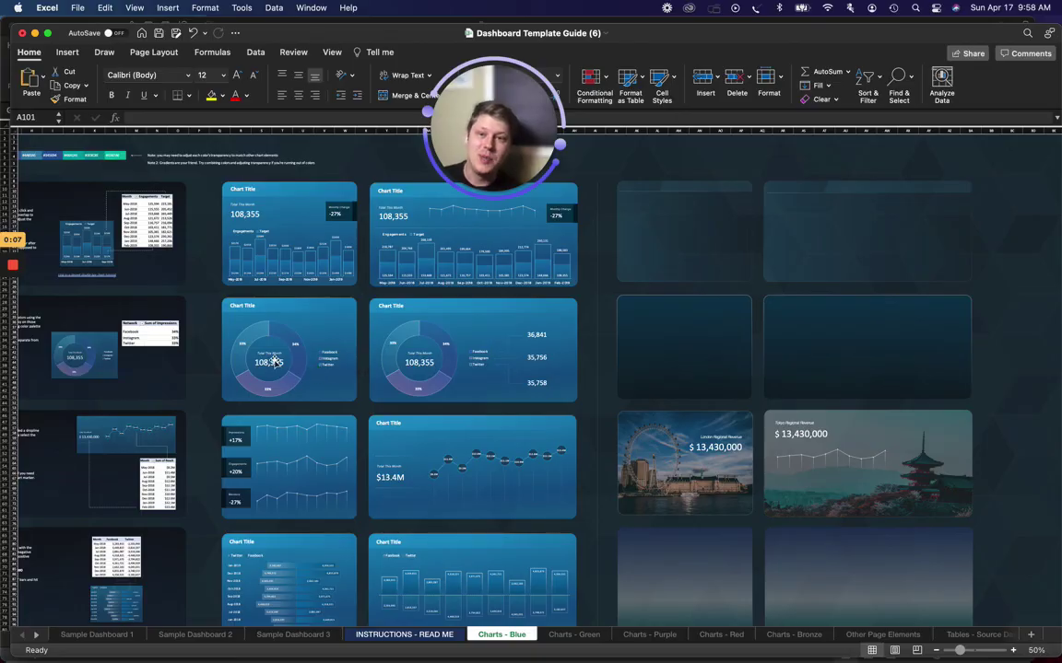
pyautogui.moveTo(17, 271)
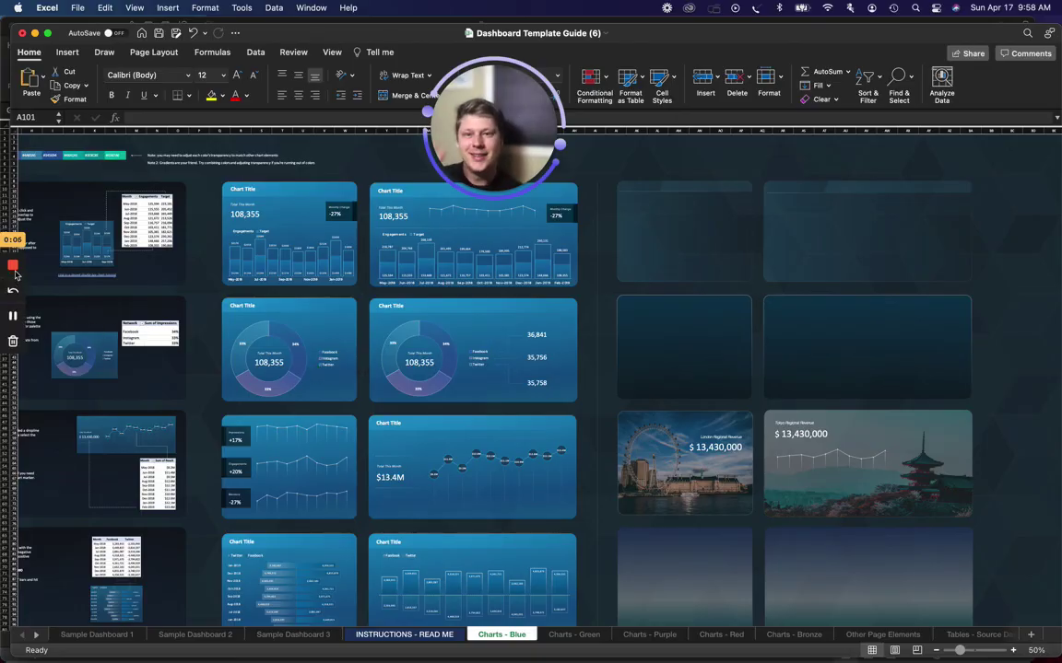